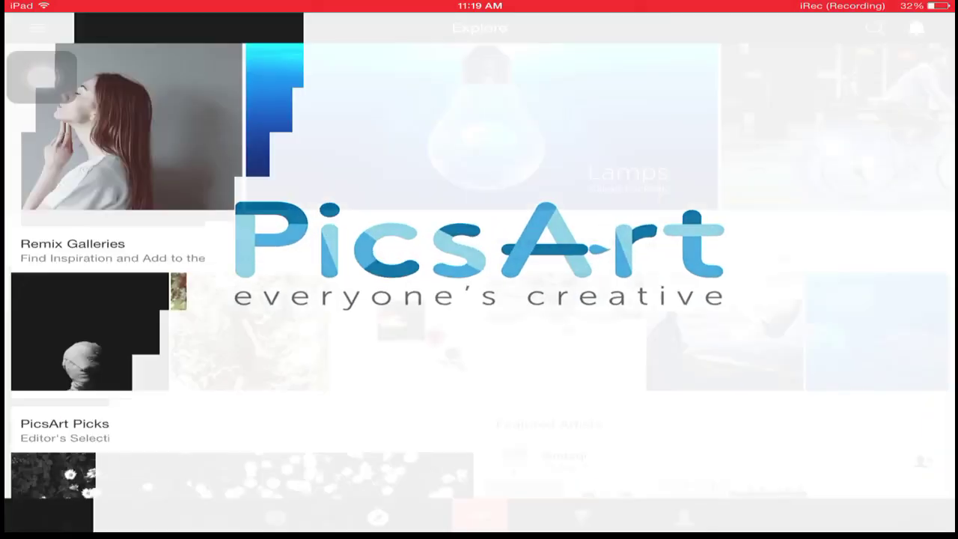
# Launch PicsArt, browse the Recent grid and open the black-and-white sunglasses portrait
pyautogui.click(479, 515)
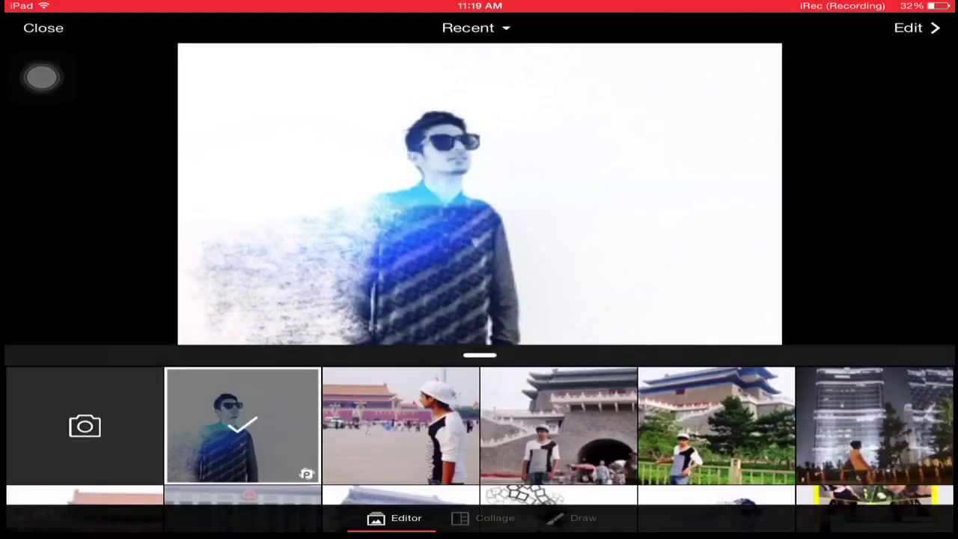
pyautogui.scroll(-5, 479, 299)
pyautogui.scroll(-5, 479, 300)
pyautogui.scroll(-5, 479, 299)
pyautogui.scroll(1, 479, 284)
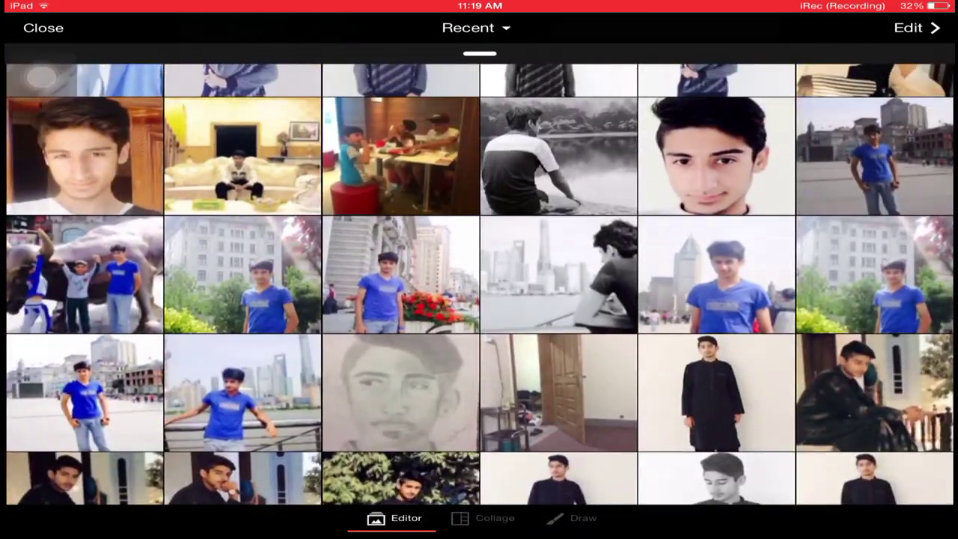
pyautogui.scroll(3, 479, 285)
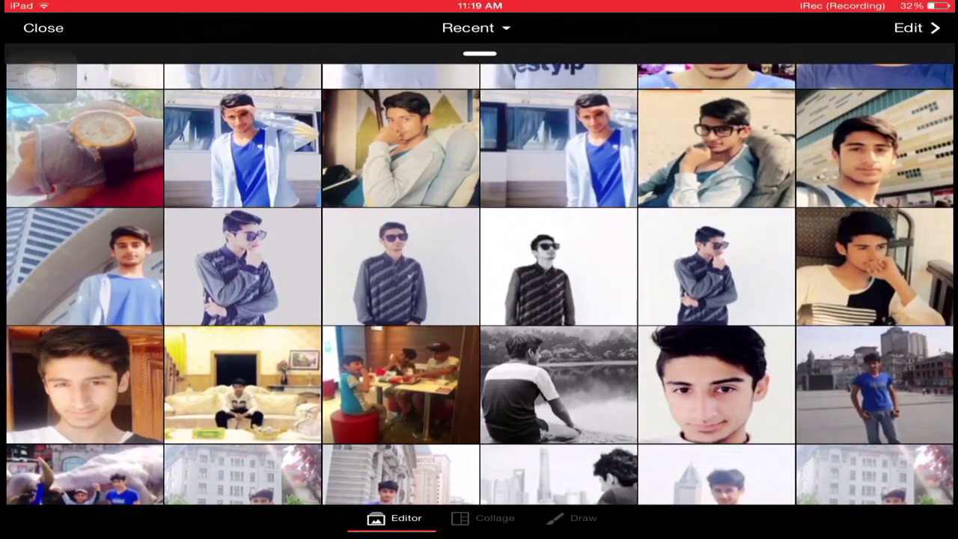
pyautogui.click(558, 265)
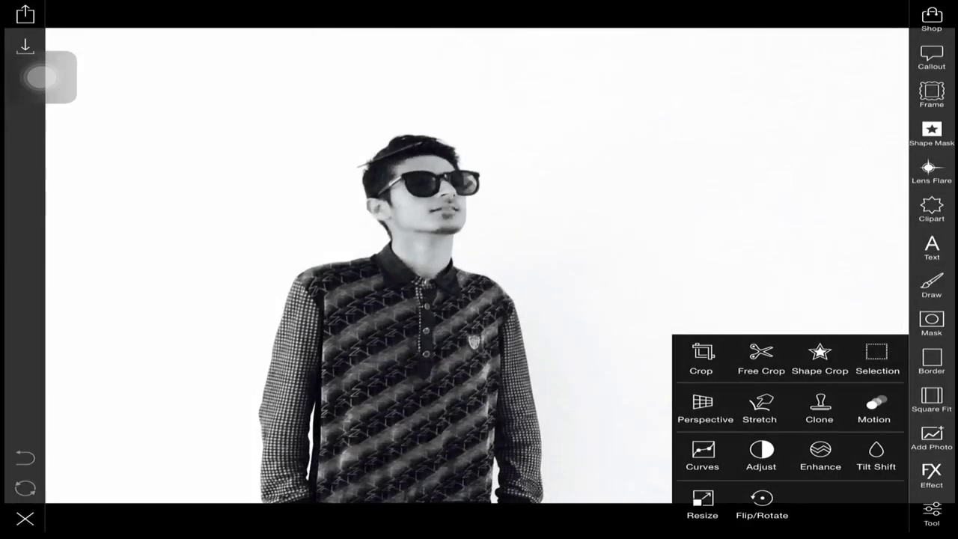
# Choose the Stretch warp tool with brush power set to 100
pyautogui.click(760, 408)
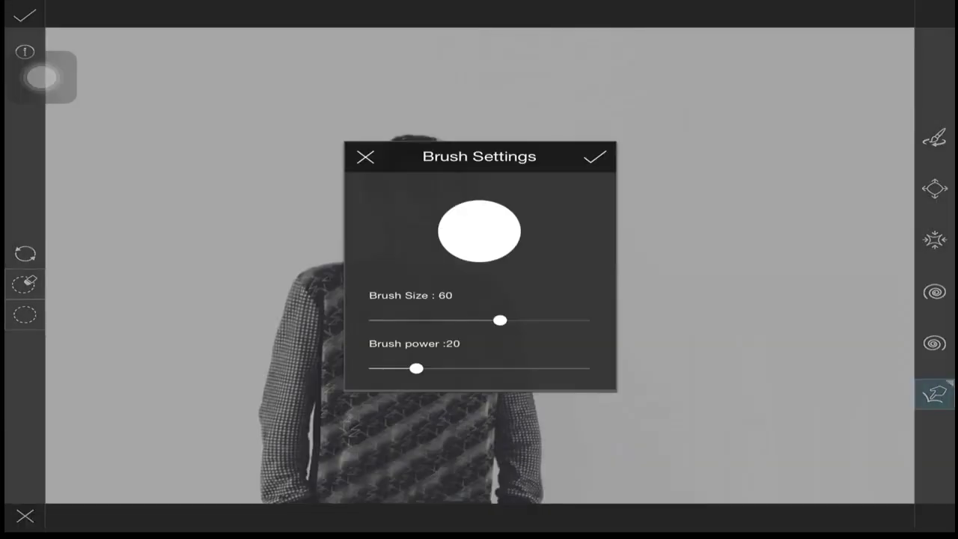
pyautogui.moveTo(416, 368); pyautogui.dragTo(583, 369)
pyautogui.click(596, 156)
# Smear the man's left arm leftward into horizontal streaks
pyautogui.moveTo(315, 468); pyautogui.dragTo(85, 469)
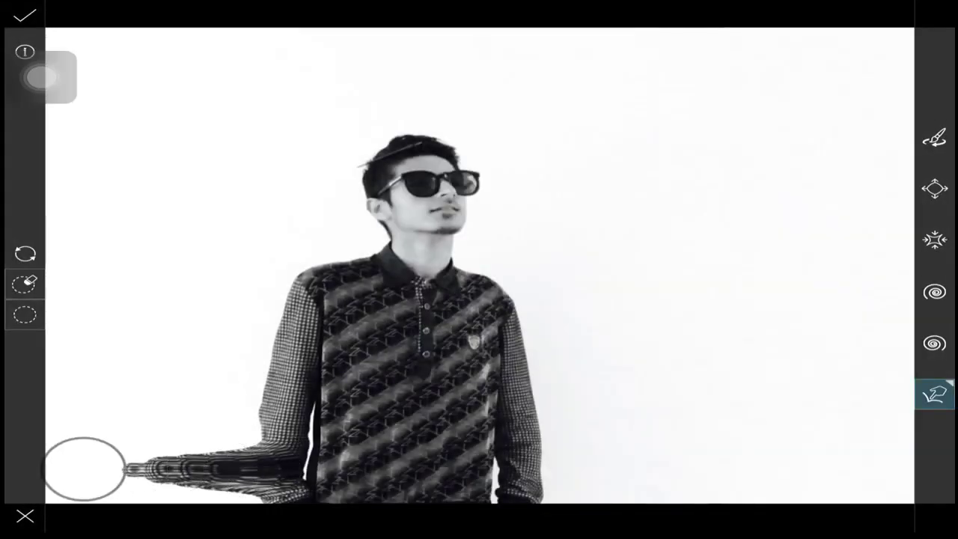
pyautogui.moveTo(269, 416); pyautogui.dragTo(155, 418)
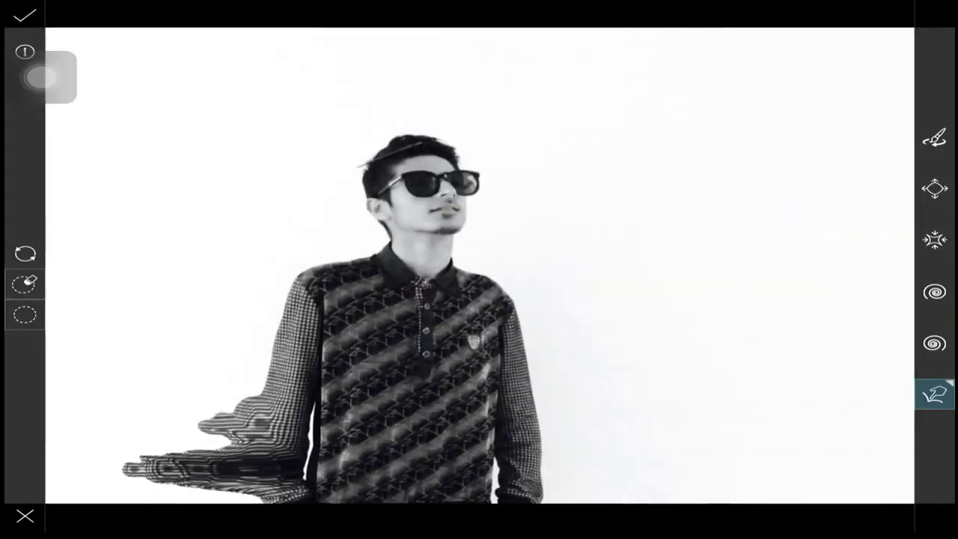
pyautogui.moveTo(230, 443); pyautogui.dragTo(67, 444)
pyautogui.moveTo(232, 480)
pyautogui.mouseDown()
pyautogui.moveTo(46, 479)
pyautogui.moveTo(65, 475)
pyautogui.mouseUp()
pyautogui.moveTo(269, 408)
pyautogui.mouseDown()
pyautogui.moveTo(77, 399)
pyautogui.moveTo(180, 408)
pyautogui.mouseUp()
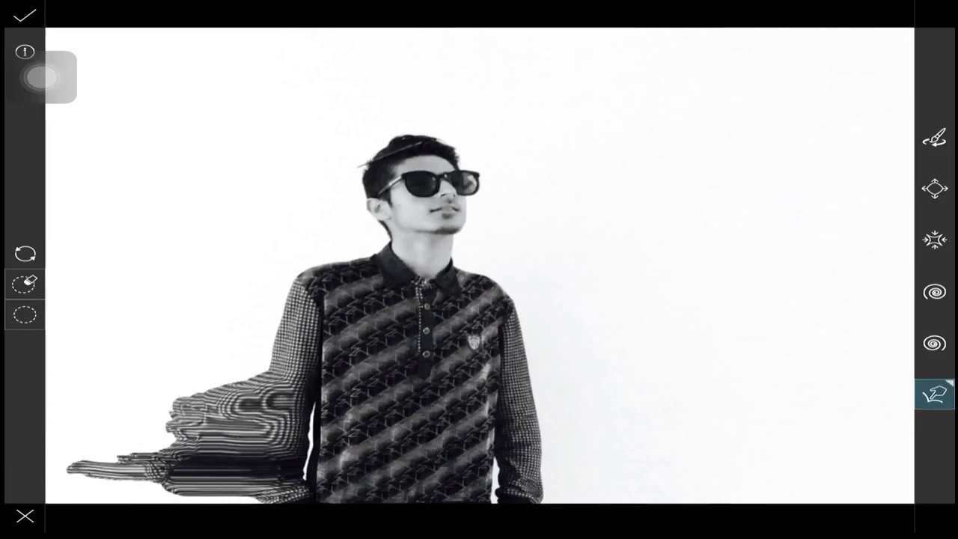
pyautogui.moveTo(262, 443)
pyautogui.mouseDown()
pyautogui.moveTo(220, 444)
pyautogui.moveTo(118, 421)
pyautogui.mouseUp()
# Push the upper arm smear further left, extending its stripes toward the left edge
pyautogui.moveTo(239, 411); pyautogui.dragTo(85, 423)
pyautogui.moveTo(217, 442)
pyautogui.mouseDown()
pyautogui.moveTo(21, 435)
pyautogui.moveTo(133, 442)
pyautogui.mouseUp()
pyautogui.moveTo(267, 376)
pyautogui.mouseDown()
pyautogui.moveTo(51, 395)
pyautogui.moveTo(154, 382)
pyautogui.moveTo(45, 366)
pyautogui.mouseUp()
pyautogui.moveTo(226, 383)
pyautogui.mouseDown()
pyautogui.moveTo(28, 395)
pyautogui.moveTo(42, 389)
pyautogui.mouseUp()
pyautogui.moveTo(212, 428); pyautogui.dragTo(69, 394)
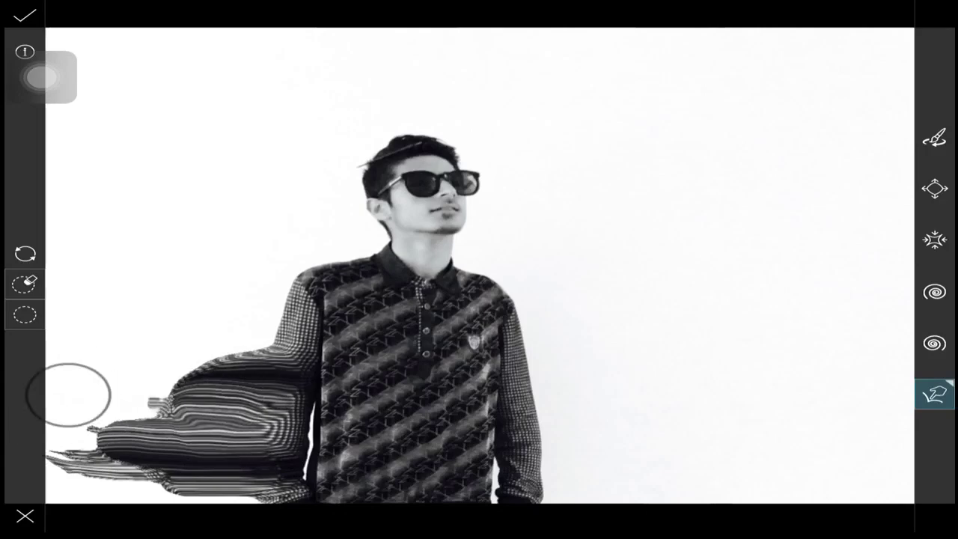
pyautogui.moveTo(292, 340)
pyautogui.mouseDown()
pyautogui.moveTo(137, 336)
pyautogui.moveTo(214, 332)
pyautogui.moveTo(245, 338)
pyautogui.moveTo(75, 352)
pyautogui.mouseUp()
pyautogui.moveTo(277, 318); pyautogui.dragTo(64, 315)
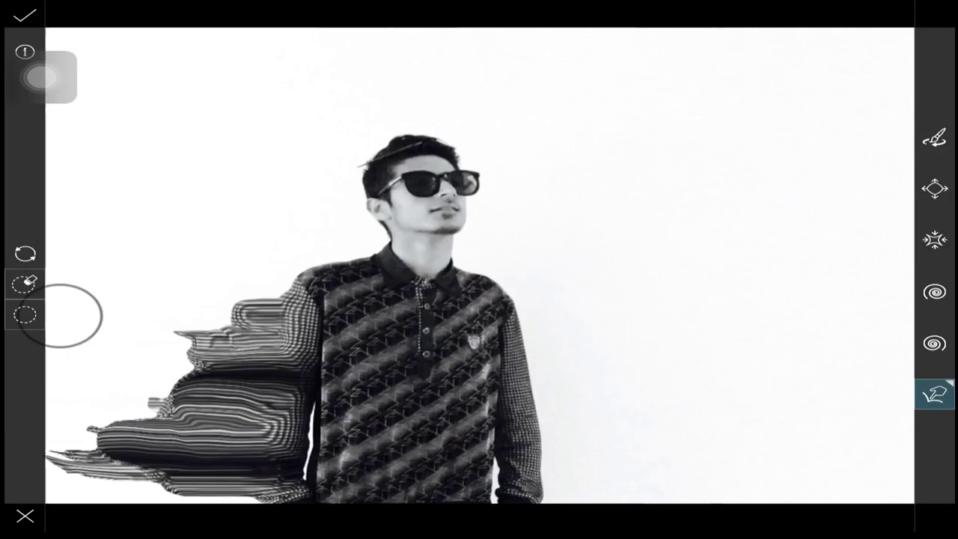
# Sweep the shoulder and middle arm stripes out to the left edge
pyautogui.moveTo(261, 292); pyautogui.dragTo(47, 319)
pyautogui.moveTo(299, 288)
pyautogui.mouseDown()
pyautogui.moveTo(194, 310)
pyautogui.moveTo(87, 316)
pyautogui.mouseUp()
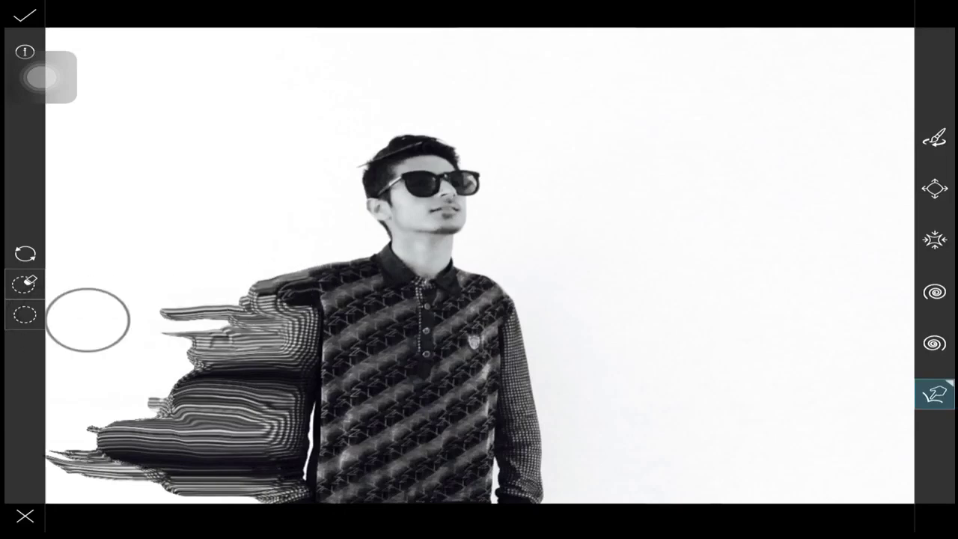
pyautogui.moveTo(277, 329); pyautogui.dragTo(68, 337)
pyautogui.moveTo(239, 374); pyautogui.dragTo(34, 390)
pyautogui.moveTo(224, 427); pyautogui.dragTo(42, 423)
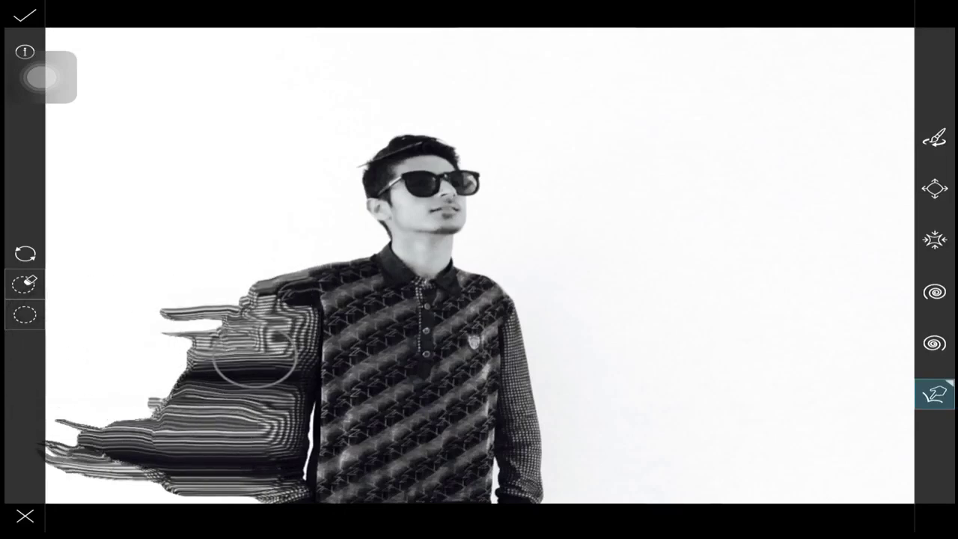
pyautogui.moveTo(254, 359); pyautogui.dragTo(43, 352)
pyautogui.moveTo(224, 374); pyautogui.dragTo(22, 384)
pyautogui.moveTo(180, 374); pyautogui.dragTo(45, 385)
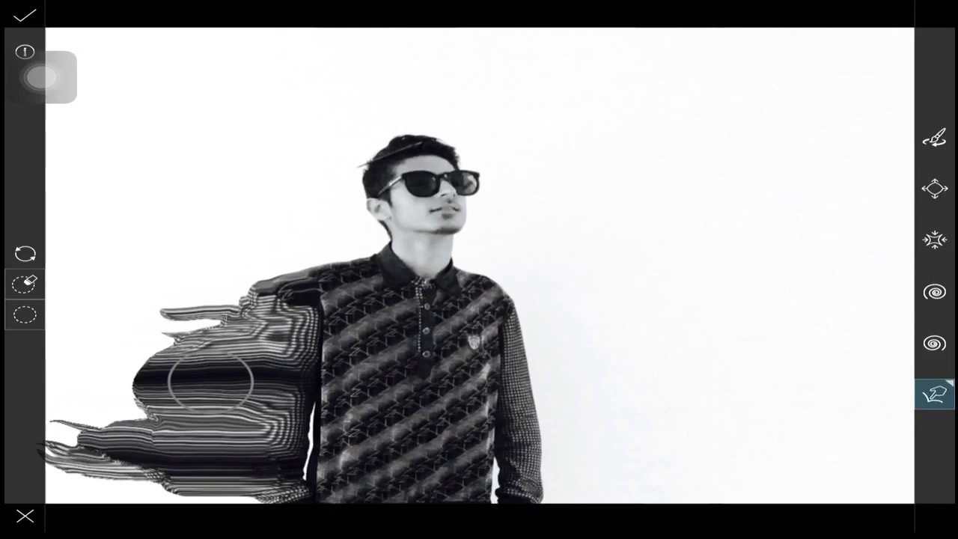
pyautogui.moveTo(210, 379); pyautogui.dragTo(53, 379)
# Extend the lower and bottom arm stripes to the frame's left edge
pyautogui.moveTo(188, 394); pyautogui.dragTo(30, 408)
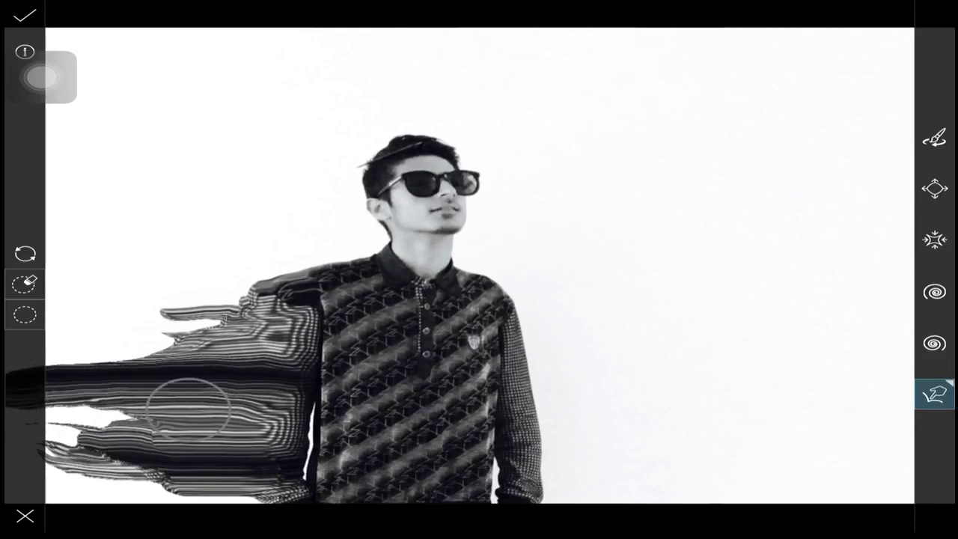
pyautogui.moveTo(188, 406); pyautogui.dragTo(26, 430)
pyautogui.moveTo(187, 431); pyautogui.dragTo(61, 428)
pyautogui.moveTo(217, 460); pyautogui.dragTo(12, 468)
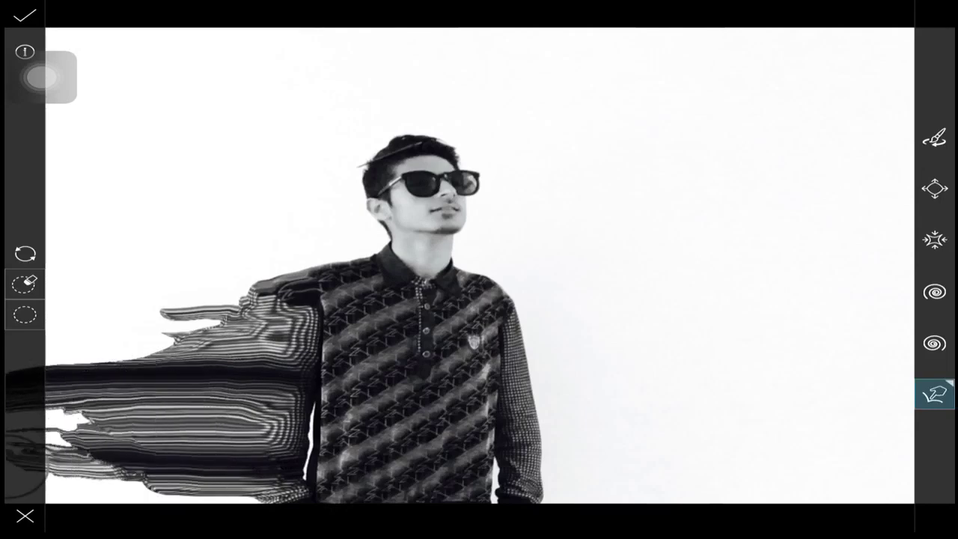
pyautogui.moveTo(239, 482)
pyautogui.mouseDown()
pyautogui.moveTo(45, 490)
pyautogui.moveTo(187, 475)
pyautogui.moveTo(15, 464)
pyautogui.mouseUp()
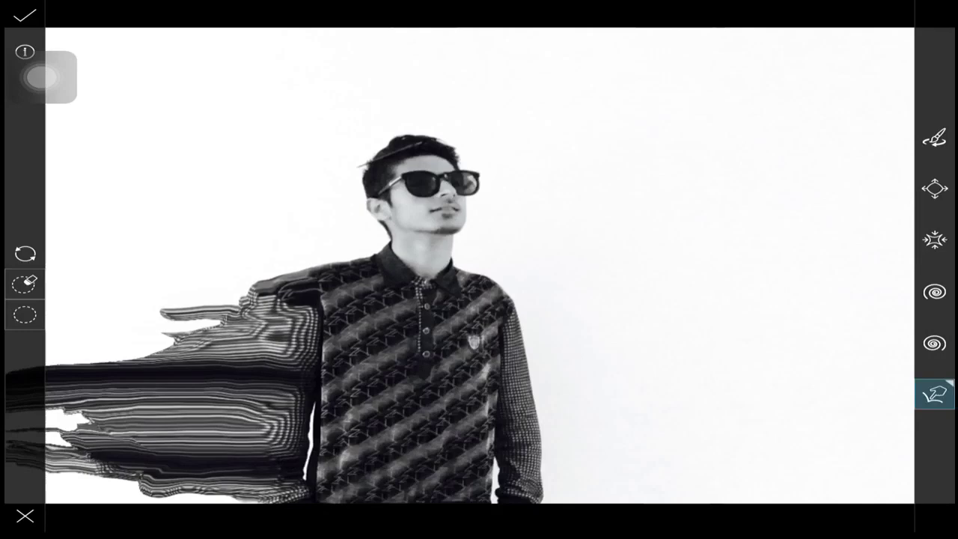
pyautogui.moveTo(179, 393); pyautogui.dragTo(15, 408)
pyautogui.moveTo(262, 352); pyautogui.dragTo(50, 338)
# Fill the remaining white gaps and smooth the upper arm stripes leftward
pyautogui.moveTo(258, 318); pyautogui.dragTo(139, 345)
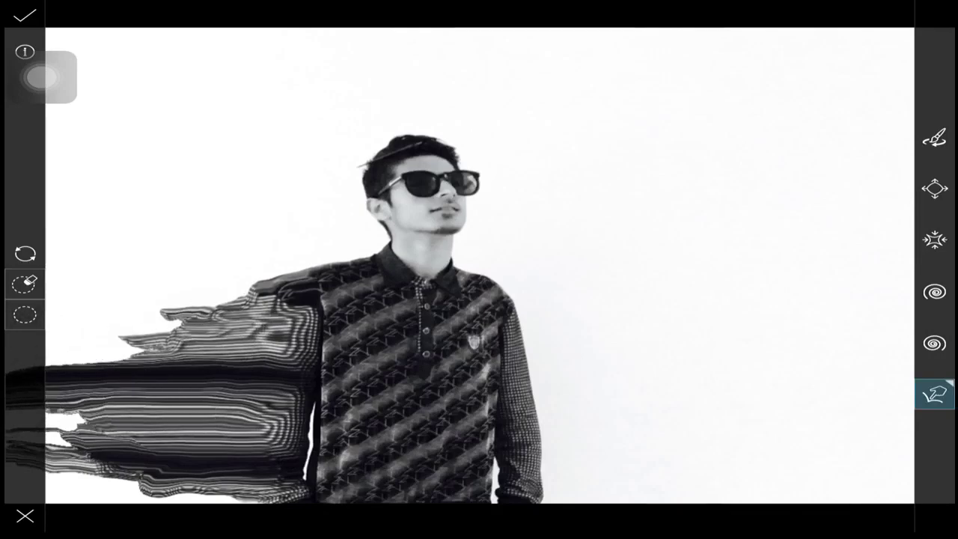
pyautogui.moveTo(243, 325); pyautogui.dragTo(15, 330)
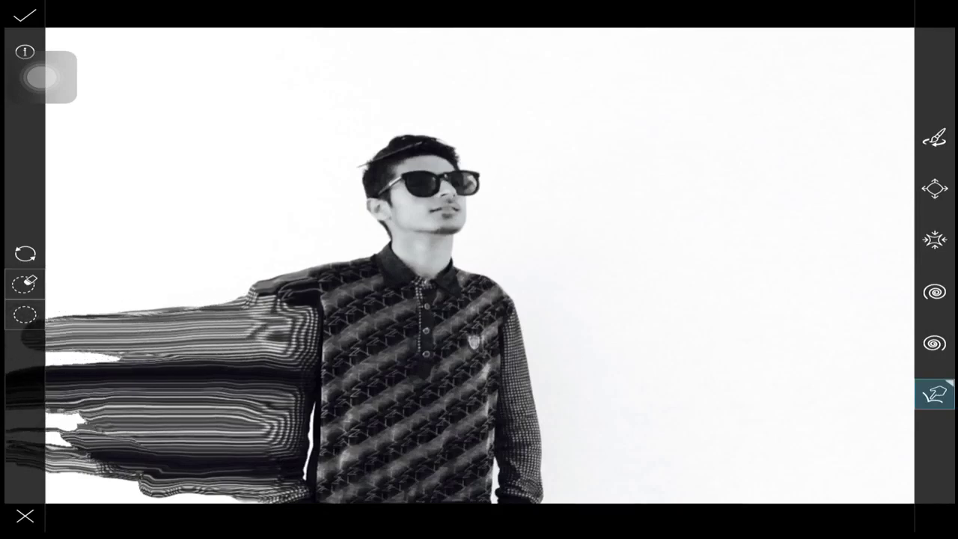
pyautogui.moveTo(187, 359); pyautogui.dragTo(45, 349)
pyautogui.moveTo(135, 423); pyautogui.dragTo(15, 434)
pyautogui.moveTo(161, 483)
pyautogui.mouseDown()
pyautogui.moveTo(65, 466)
pyautogui.moveTo(22, 475)
pyautogui.mouseUp()
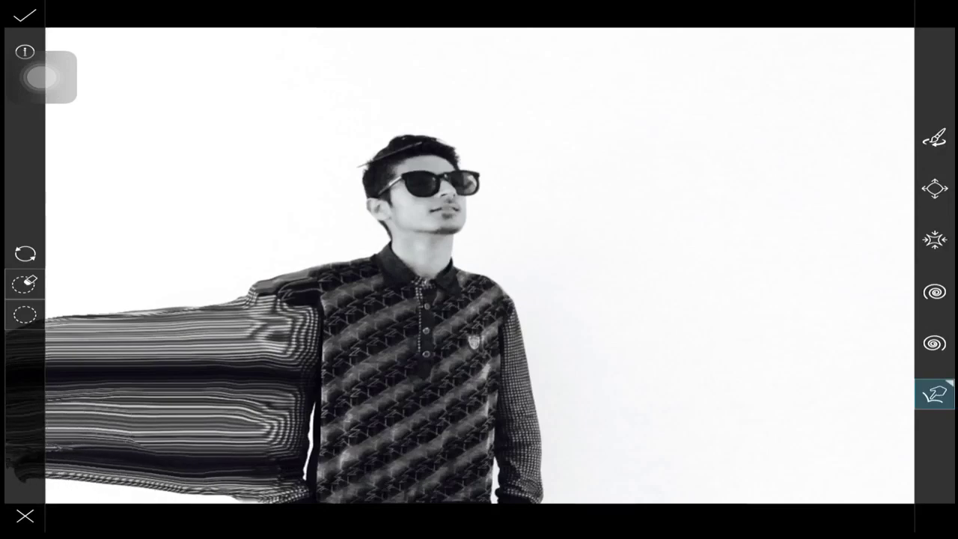
pyautogui.moveTo(198, 483); pyautogui.dragTo(30, 479)
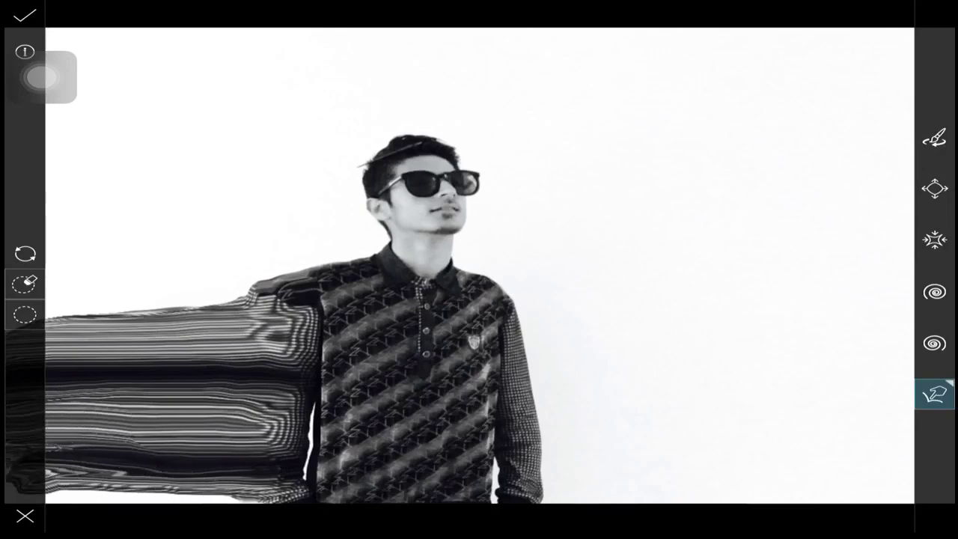
pyautogui.moveTo(247, 299); pyautogui.dragTo(117, 306)
pyautogui.moveTo(273, 295)
pyautogui.mouseDown()
pyautogui.moveTo(196, 284)
pyautogui.moveTo(116, 303)
pyautogui.moveTo(56, 304)
pyautogui.mouseUp()
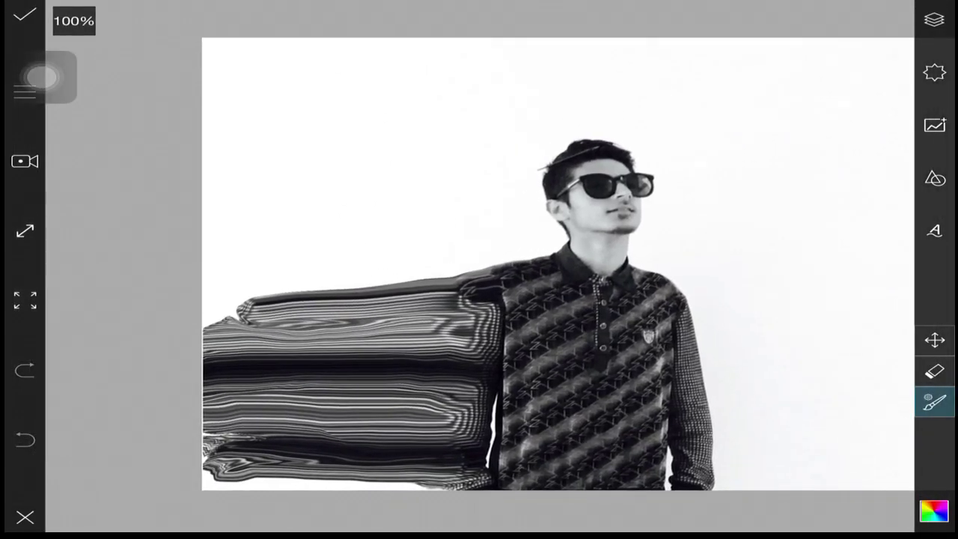
# Pick the scatter brush at size 100 and paint test strokes at the arm's left end
pyautogui.click(934, 402)
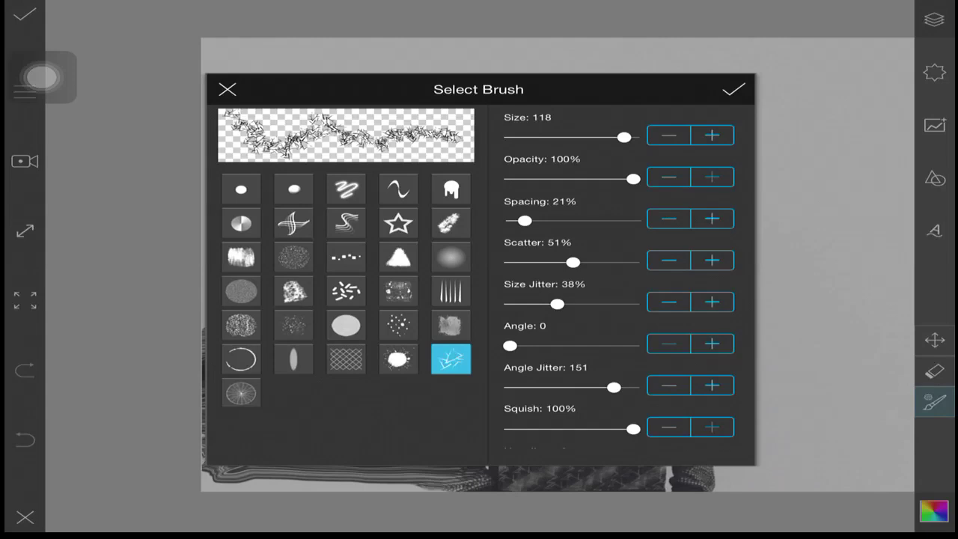
pyautogui.moveTo(623, 137); pyautogui.dragTo(606, 137)
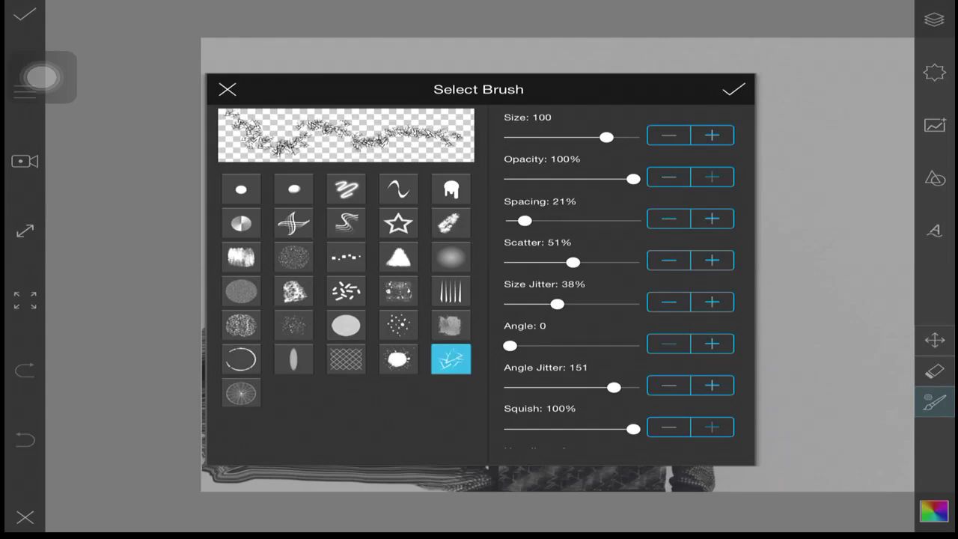
pyautogui.click(733, 89)
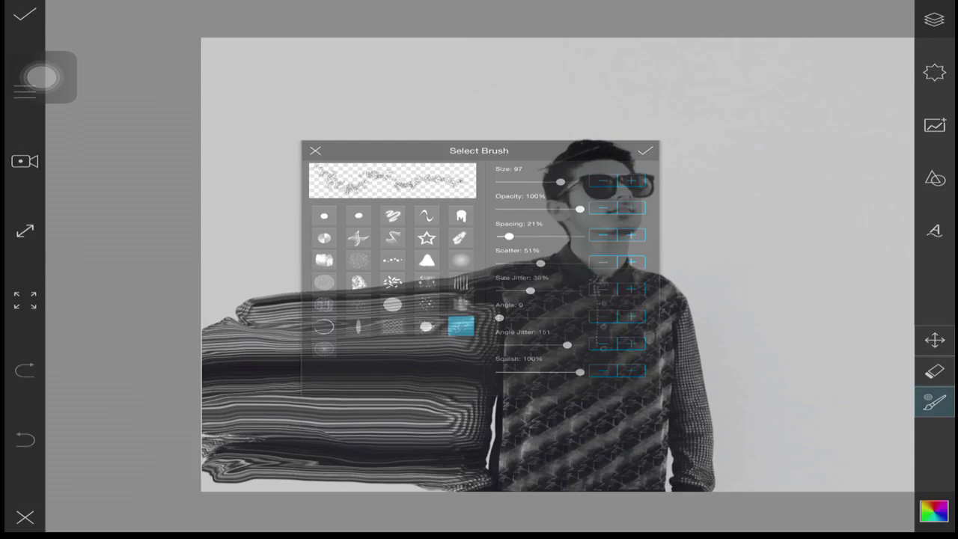
pyautogui.moveTo(224, 341); pyautogui.dragTo(213, 457)
pyautogui.moveTo(213, 401); pyautogui.dragTo(213, 486)
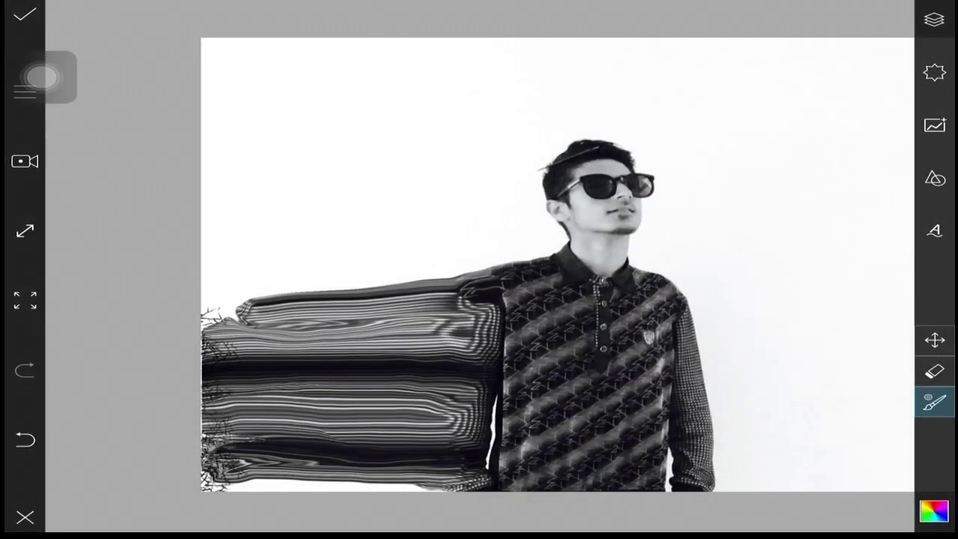
# Undo the test strokes and set the brush colour to white
pyautogui.click(25, 439)
pyautogui.click(934, 511)
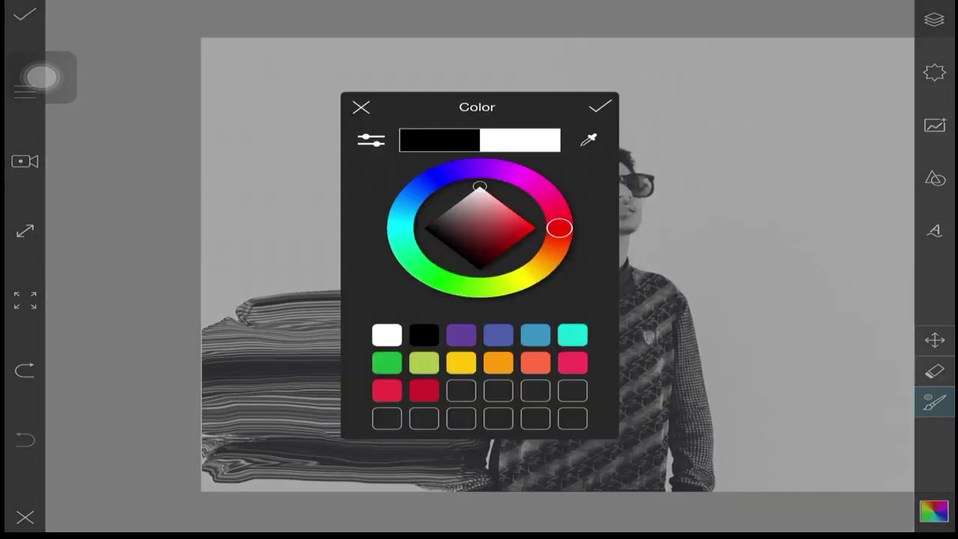
pyautogui.click(386, 335)
pyautogui.click(600, 107)
# Paint white particles over the left end of the smeared arm
pyautogui.moveTo(225, 321)
pyautogui.mouseDown()
pyautogui.moveTo(213, 464)
pyautogui.moveTo(215, 456)
pyautogui.mouseUp()
pyautogui.moveTo(210, 370); pyautogui.dragTo(221, 479)
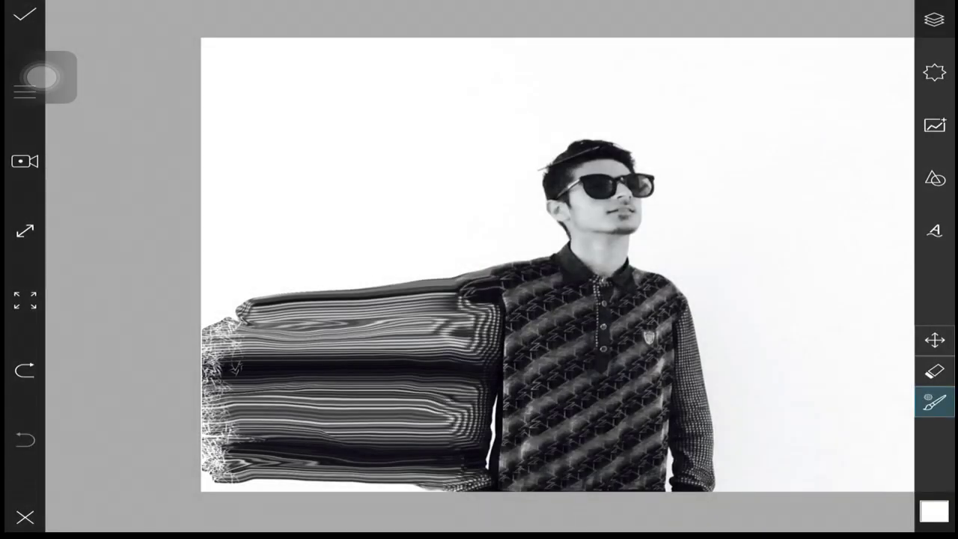
pyautogui.moveTo(210, 427)
pyautogui.mouseDown()
pyautogui.moveTo(247, 311)
pyautogui.moveTo(213, 389)
pyautogui.moveTo(214, 479)
pyautogui.moveTo(254, 307)
pyautogui.mouseUp()
pyautogui.moveTo(232, 479)
pyautogui.mouseDown()
pyautogui.moveTo(247, 359)
pyautogui.moveTo(224, 371)
pyautogui.mouseUp()
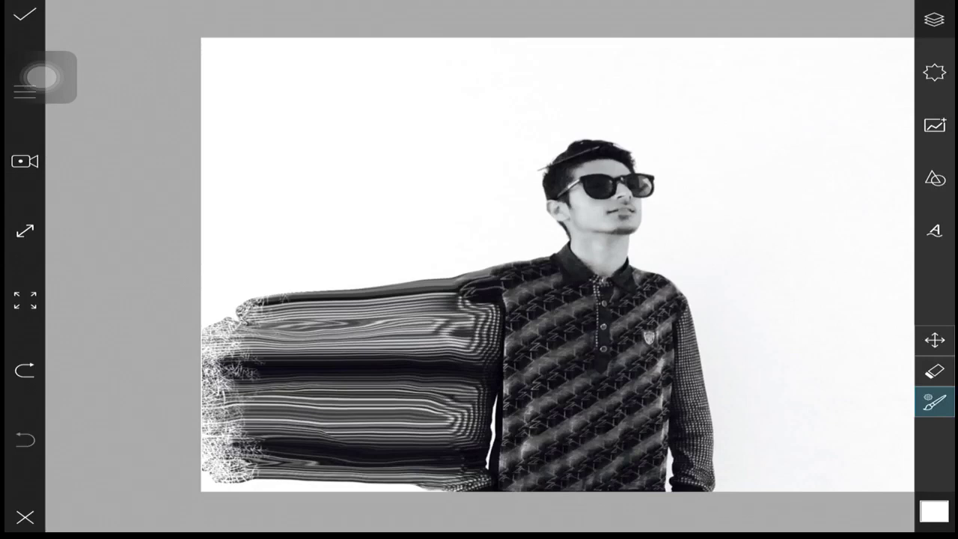
pyautogui.moveTo(254, 314)
pyautogui.mouseDown()
pyautogui.moveTo(217, 426)
pyautogui.moveTo(232, 457)
pyautogui.mouseUp()
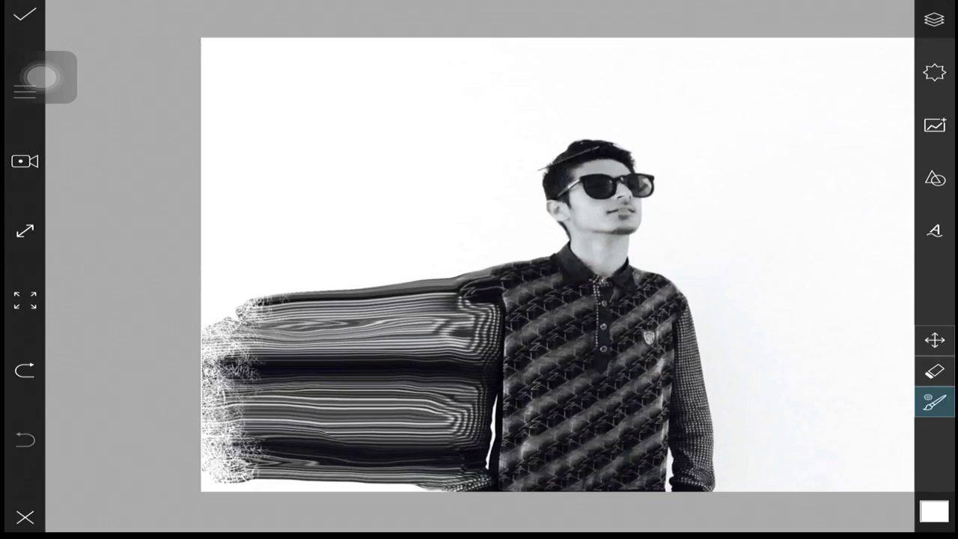
pyautogui.moveTo(217, 378)
pyautogui.mouseDown()
pyautogui.moveTo(251, 475)
pyautogui.moveTo(270, 311)
pyautogui.mouseUp()
pyautogui.moveTo(251, 408)
pyautogui.mouseDown()
pyautogui.moveTo(240, 468)
pyautogui.moveTo(254, 363)
pyautogui.mouseUp()
pyautogui.moveTo(262, 314)
pyautogui.mouseDown()
pyautogui.moveTo(292, 464)
pyautogui.moveTo(266, 453)
pyautogui.moveTo(299, 464)
pyautogui.mouseUp()
pyautogui.moveTo(314, 307); pyautogui.dragTo(322, 464)
# Extend the white particles rightward across the right part of the smeared arm
pyautogui.moveTo(299, 348); pyautogui.dragTo(336, 475)
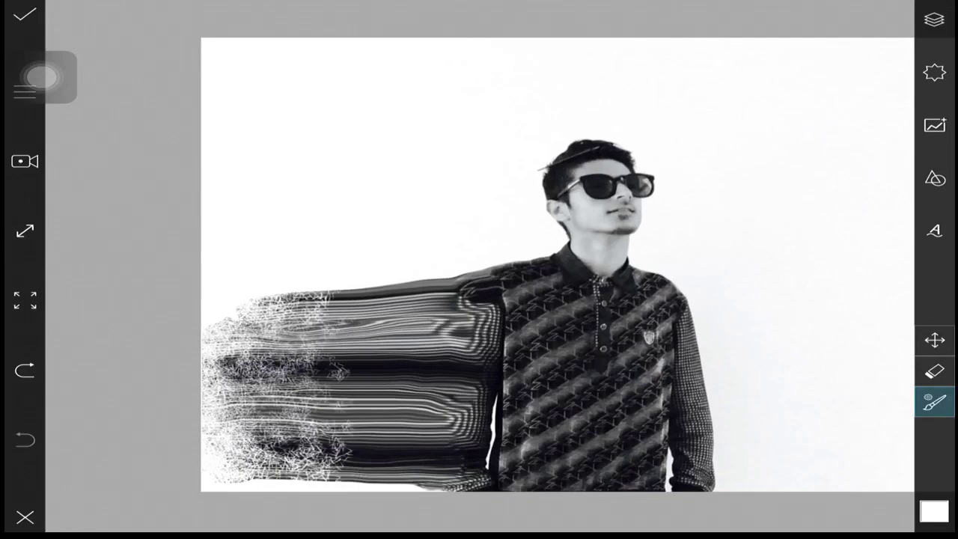
pyautogui.moveTo(333, 292)
pyautogui.mouseDown()
pyautogui.moveTo(374, 475)
pyautogui.moveTo(389, 479)
pyautogui.mouseUp()
pyautogui.moveTo(389, 284); pyautogui.dragTo(419, 479)
pyautogui.moveTo(427, 281); pyautogui.dragTo(442, 464)
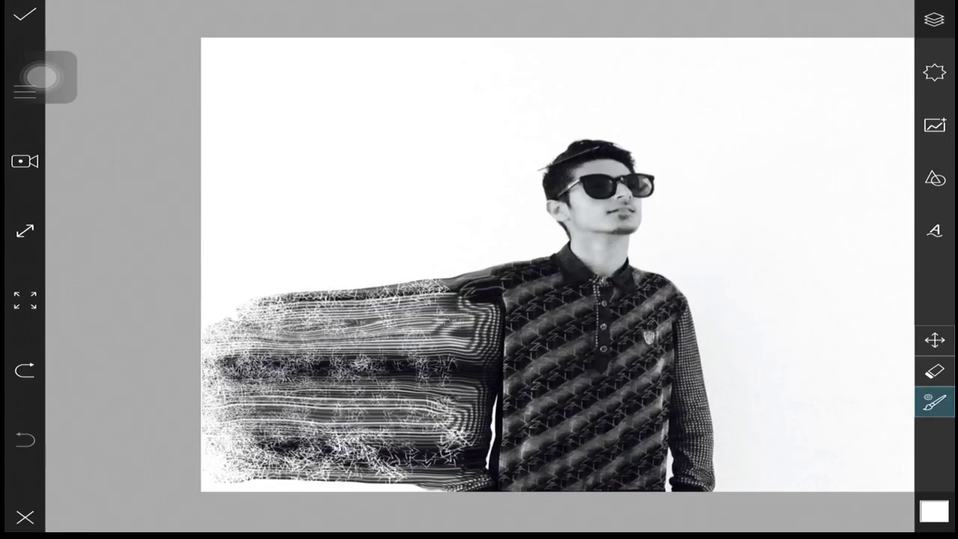
pyautogui.moveTo(456, 276); pyautogui.dragTo(423, 487)
pyautogui.moveTo(374, 288); pyautogui.dragTo(292, 479)
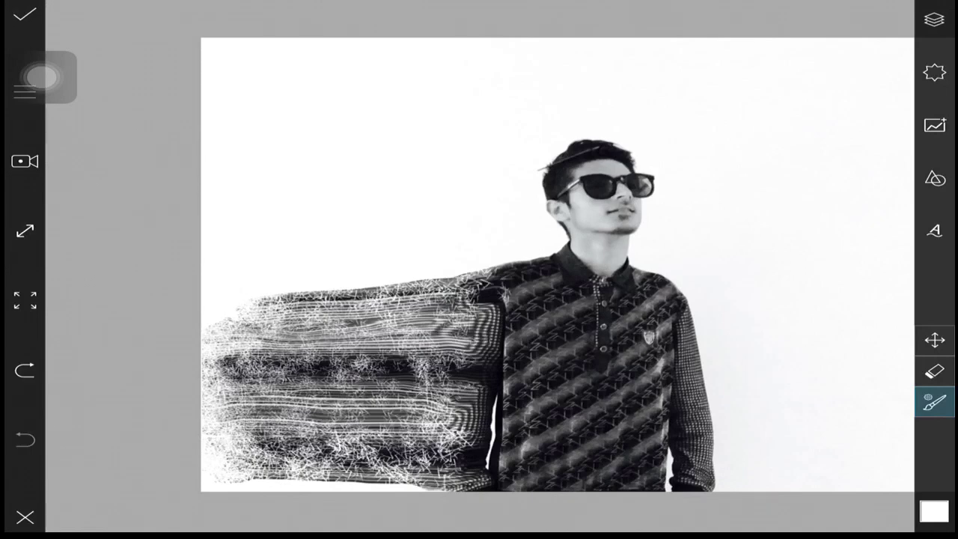
pyautogui.moveTo(307, 299)
pyautogui.mouseDown()
pyautogui.moveTo(296, 358)
pyautogui.moveTo(217, 370)
pyautogui.mouseUp()
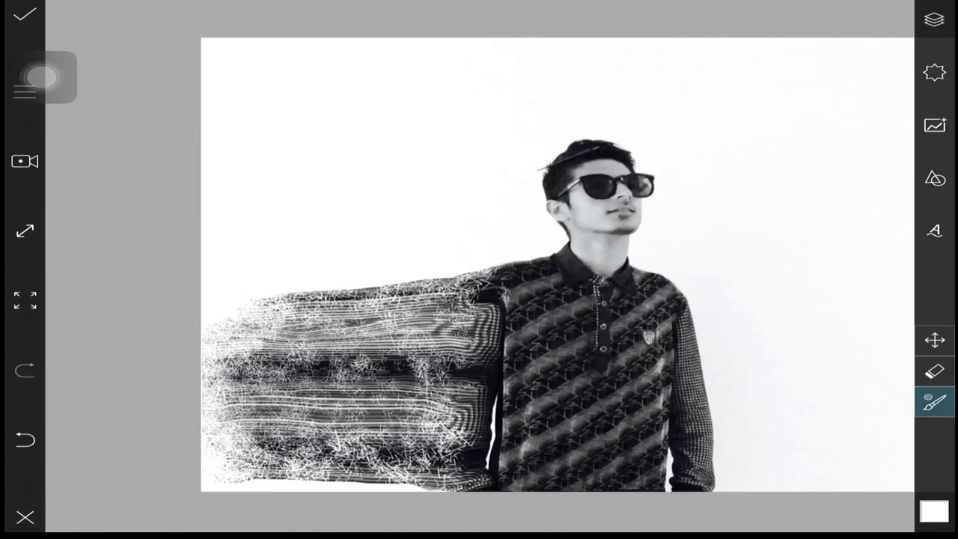
# Thicken and densify the particles over the left and upper smeared arm
pyautogui.moveTo(239, 412); pyautogui.dragTo(250, 457)
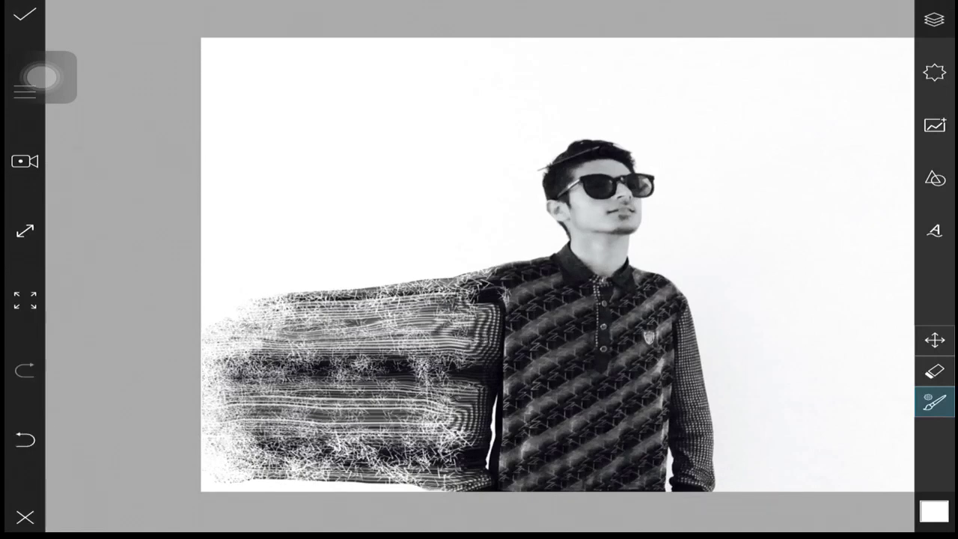
pyautogui.moveTo(273, 344); pyautogui.dragTo(262, 449)
pyautogui.moveTo(252, 326); pyautogui.dragTo(247, 456)
pyautogui.moveTo(296, 299)
pyautogui.mouseDown()
pyautogui.moveTo(250, 426)
pyautogui.moveTo(262, 430)
pyautogui.mouseUp()
pyautogui.moveTo(314, 363); pyautogui.dragTo(254, 476)
pyautogui.moveTo(321, 304); pyautogui.dragTo(262, 411)
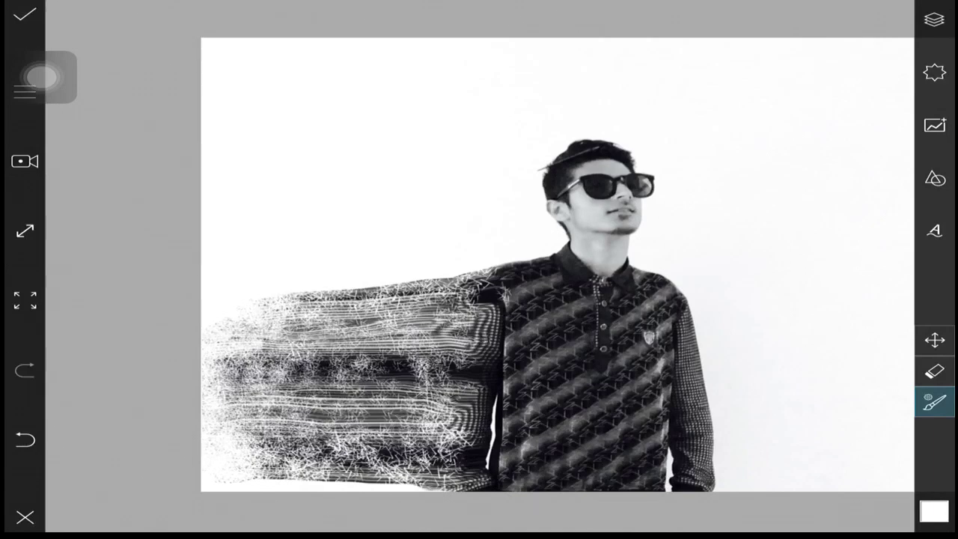
pyautogui.moveTo(296, 322); pyautogui.dragTo(224, 366)
pyautogui.moveTo(382, 289)
pyautogui.mouseDown()
pyautogui.moveTo(307, 299)
pyautogui.moveTo(314, 321)
pyautogui.moveTo(247, 419)
pyautogui.mouseUp()
pyautogui.moveTo(299, 329); pyautogui.dragTo(277, 390)
pyautogui.moveTo(322, 300); pyautogui.dragTo(269, 468)
pyautogui.moveTo(322, 375)
pyautogui.mouseDown()
pyautogui.moveTo(259, 449)
pyautogui.moveTo(277, 449)
pyautogui.mouseUp()
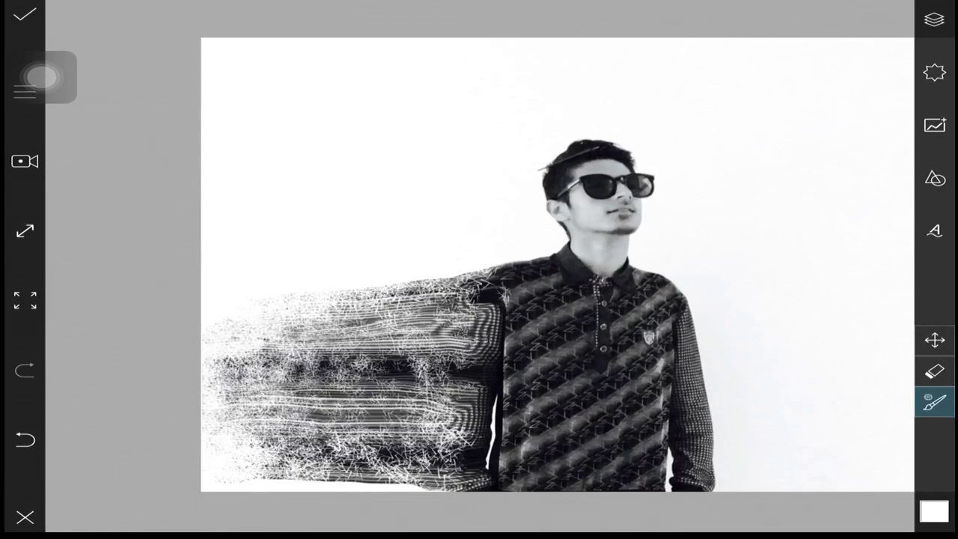
# Spread white particles across the lower and middle of the smeared arm
pyautogui.moveTo(336, 389)
pyautogui.mouseDown()
pyautogui.moveTo(277, 467)
pyautogui.moveTo(274, 441)
pyautogui.mouseUp()
pyautogui.moveTo(337, 359); pyautogui.dragTo(228, 404)
pyautogui.moveTo(284, 352); pyautogui.dragTo(247, 415)
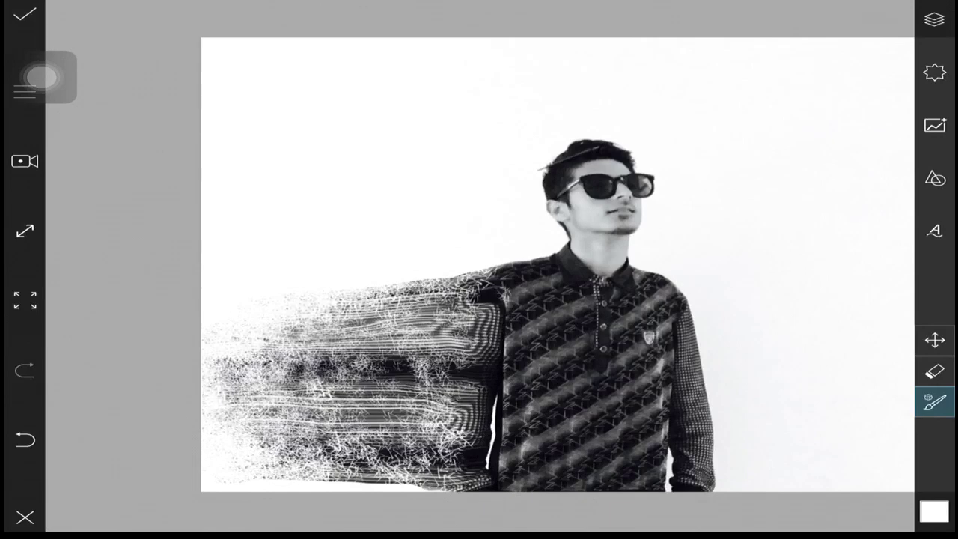
pyautogui.moveTo(329, 348); pyautogui.dragTo(280, 457)
pyautogui.moveTo(359, 315)
pyautogui.mouseDown()
pyautogui.moveTo(306, 449)
pyautogui.moveTo(337, 471)
pyautogui.mouseUp()
pyautogui.moveTo(397, 322); pyautogui.dragTo(333, 464)
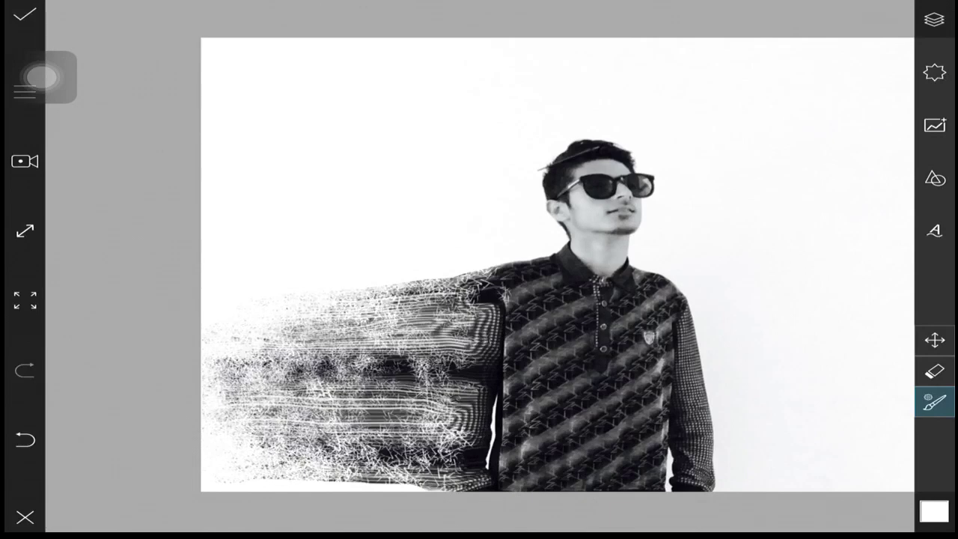
pyautogui.moveTo(344, 329); pyautogui.dragTo(292, 430)
pyautogui.moveTo(374, 314); pyautogui.dragTo(303, 456)
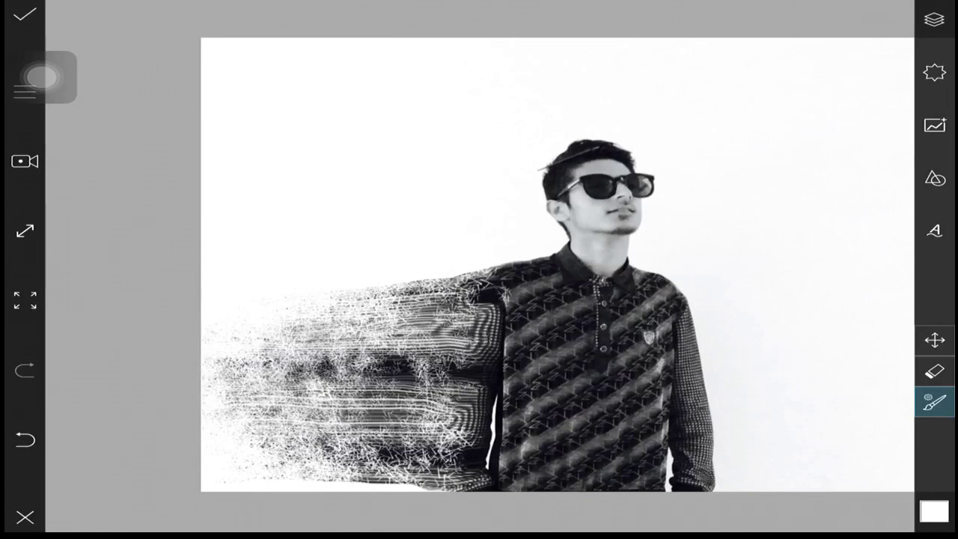
# Carry the dispersion onto the sleeve next to the torso
pyautogui.moveTo(375, 419); pyautogui.dragTo(348, 476)
pyautogui.moveTo(442, 419); pyautogui.dragTo(370, 468)
pyautogui.moveTo(430, 292)
pyautogui.mouseDown()
pyautogui.moveTo(375, 359)
pyautogui.moveTo(386, 386)
pyautogui.mouseUp()
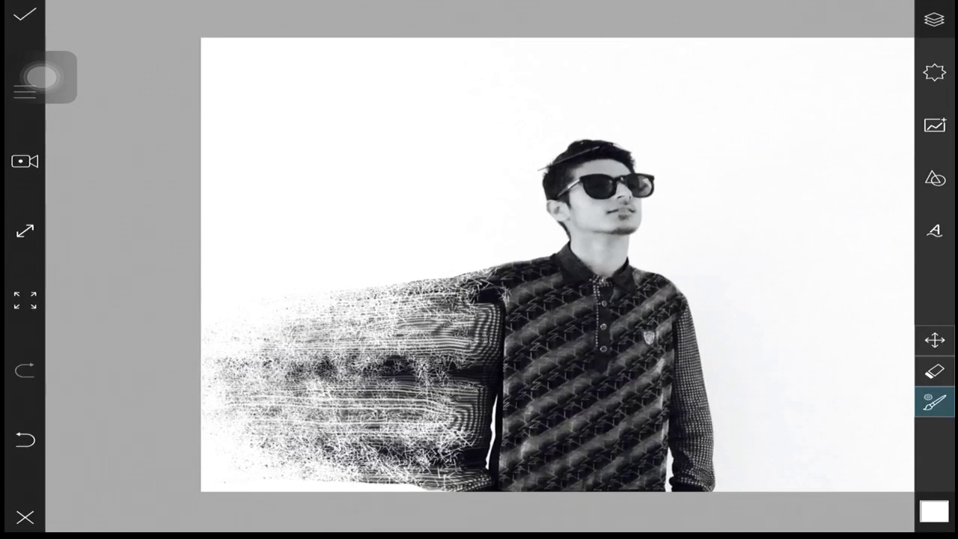
pyautogui.moveTo(341, 429); pyautogui.dragTo(303, 457)
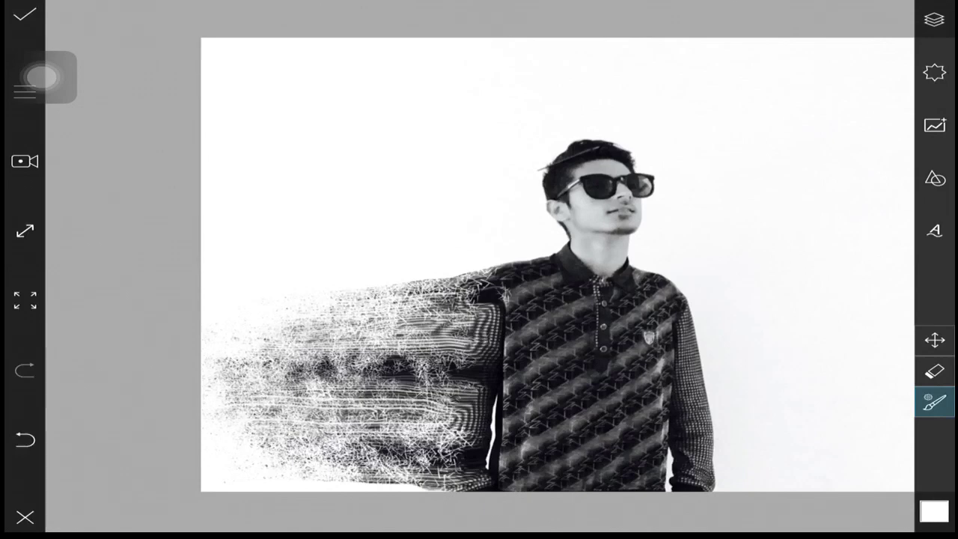
pyautogui.moveTo(395, 435); pyautogui.dragTo(344, 483)
pyautogui.moveTo(497, 326); pyautogui.dragTo(430, 382)
pyautogui.moveTo(493, 278)
pyautogui.mouseDown()
pyautogui.moveTo(432, 318)
pyautogui.moveTo(465, 340)
pyautogui.mouseUp()
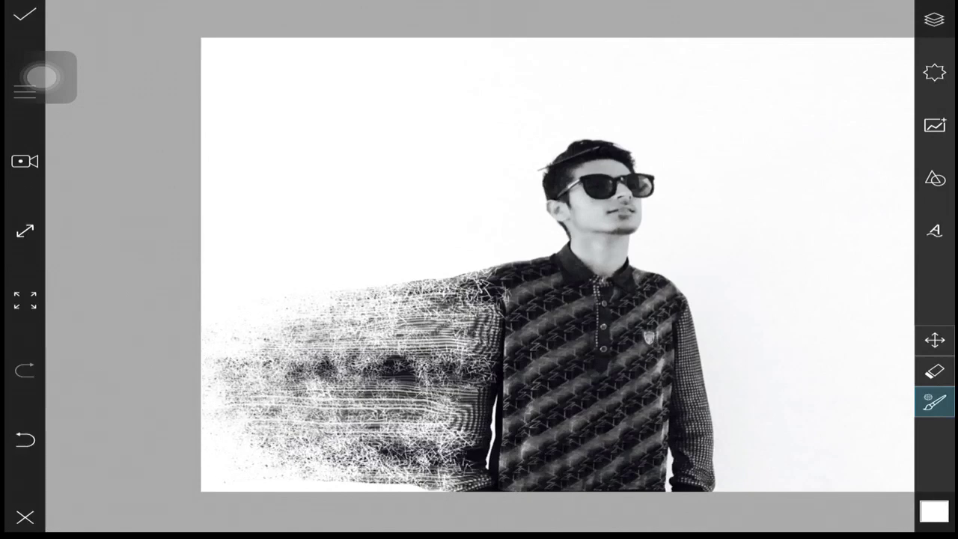
# Disperse the shoulder and upper sleeve, touching up small gaps
pyautogui.moveTo(543, 263); pyautogui.dragTo(483, 348)
pyautogui.moveTo(525, 300); pyautogui.dragTo(464, 367)
pyautogui.moveTo(530, 264); pyautogui.dragTo(458, 312)
pyautogui.moveTo(536, 303); pyautogui.dragTo(506, 265)
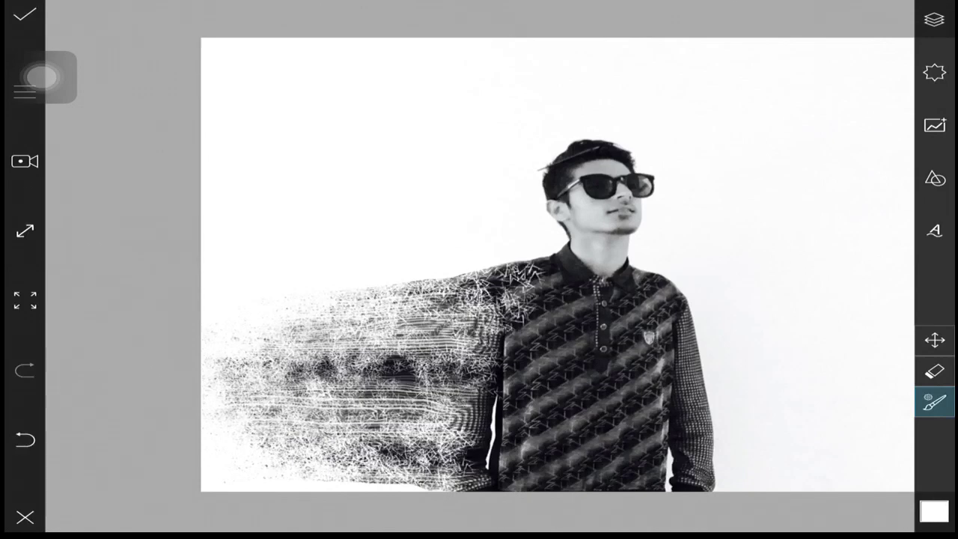
pyautogui.moveTo(506, 374); pyautogui.dragTo(488, 449)
pyautogui.moveTo(546, 296); pyautogui.dragTo(482, 346)
pyautogui.moveTo(473, 282)
pyautogui.mouseDown()
pyautogui.moveTo(449, 336)
pyautogui.moveTo(384, 375)
pyautogui.mouseUp()
pyautogui.moveTo(361, 434); pyautogui.dragTo(323, 464)
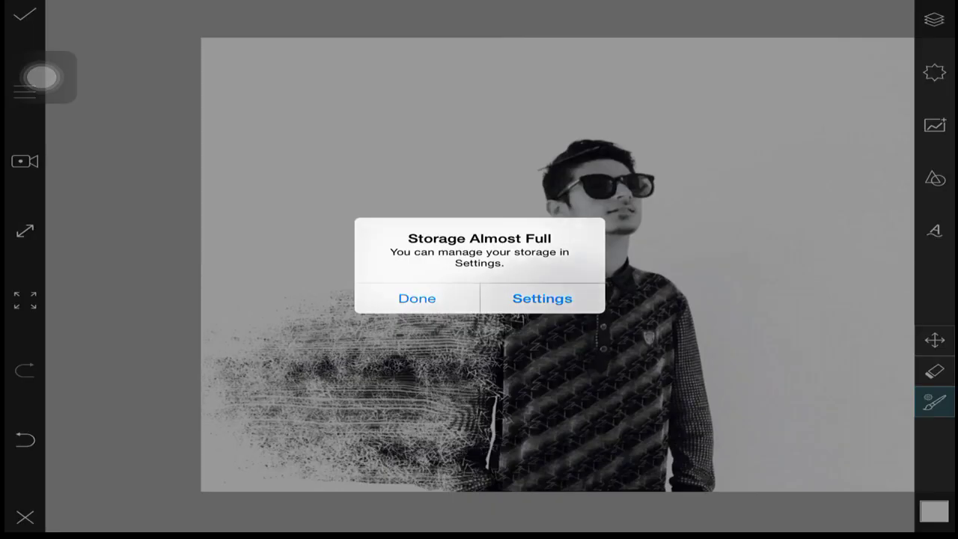
# Dismiss the Storage Almost Full alert and lighten the dispersed sleeve edges with faint strokes
pyautogui.click(417, 298)
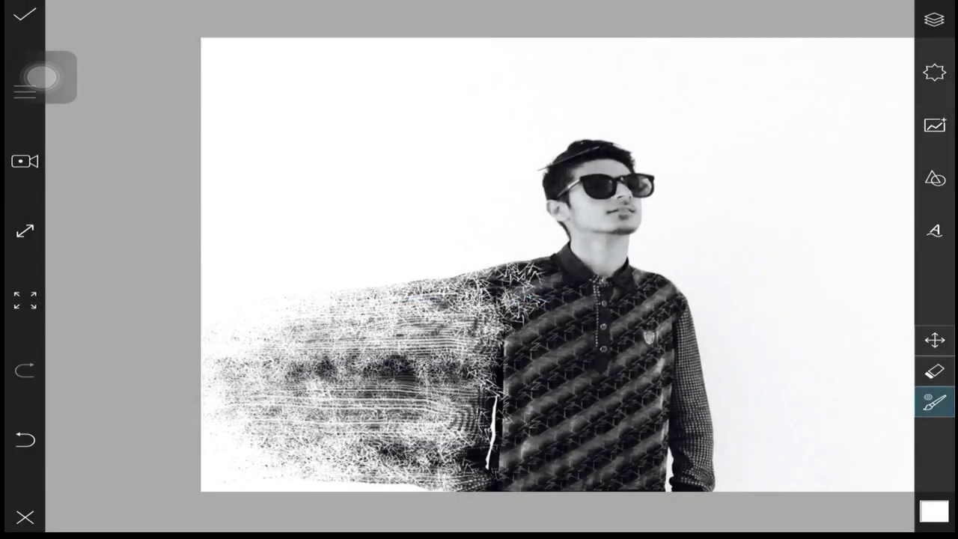
pyautogui.moveTo(315, 350); pyautogui.dragTo(258, 446)
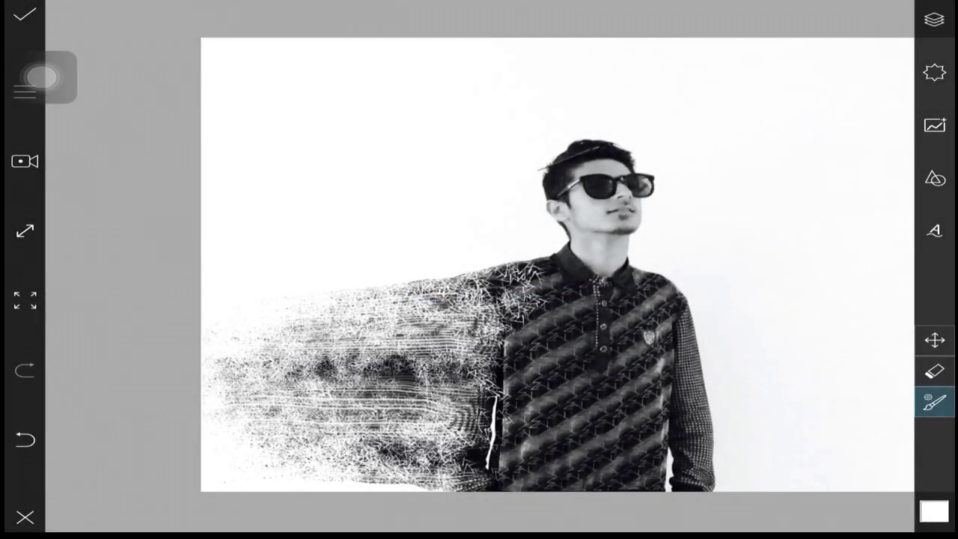
pyautogui.moveTo(323, 341); pyautogui.dragTo(464, 483)
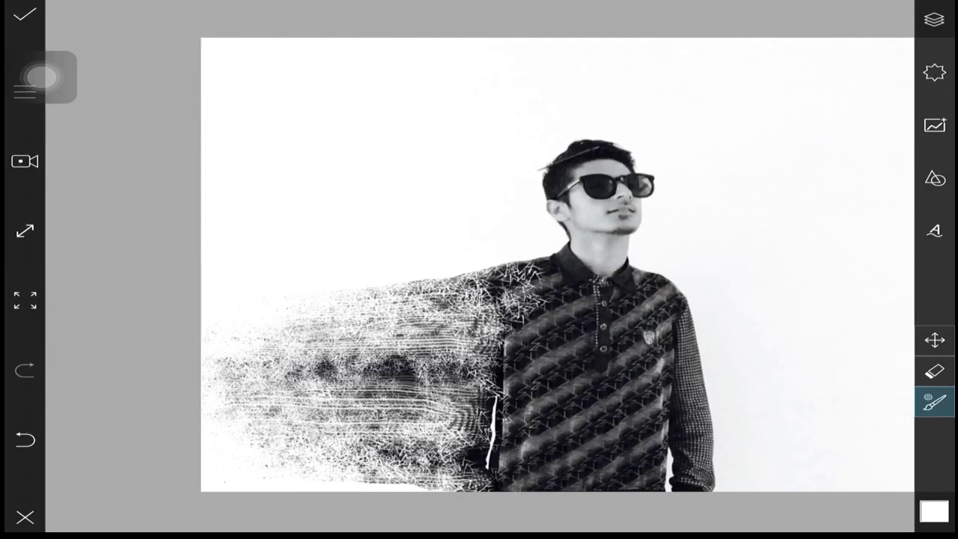
pyautogui.moveTo(447, 283)
pyautogui.mouseDown()
pyautogui.moveTo(366, 300)
pyautogui.moveTo(392, 292)
pyautogui.mouseUp()
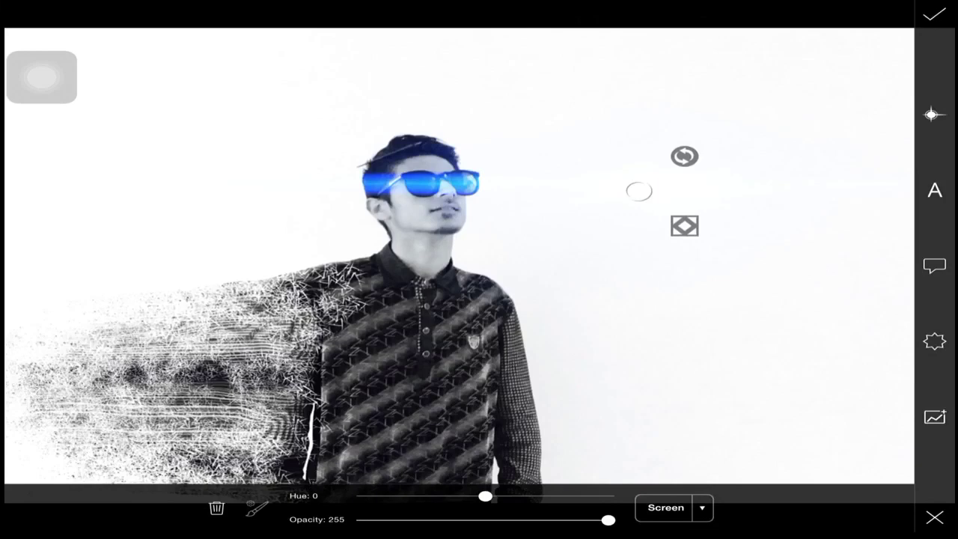
# Move, enlarge and rotate the blue lens flare into a shallow diagonal streak across the chest
pyautogui.moveTo(423, 183)
pyautogui.mouseDown()
pyautogui.moveTo(396, 290)
pyautogui.moveTo(397, 254)
pyautogui.mouseUp()
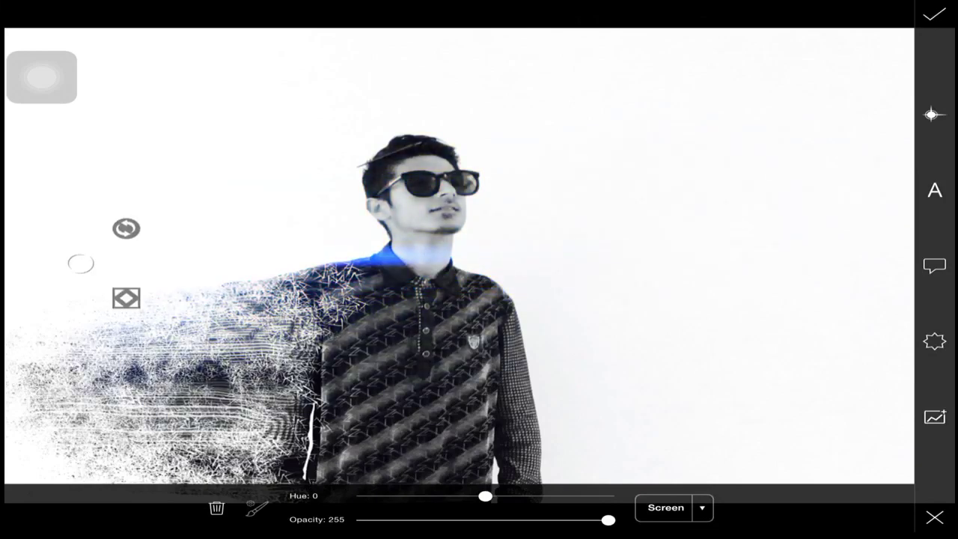
pyautogui.moveTo(126, 297); pyautogui.dragTo(180, 322)
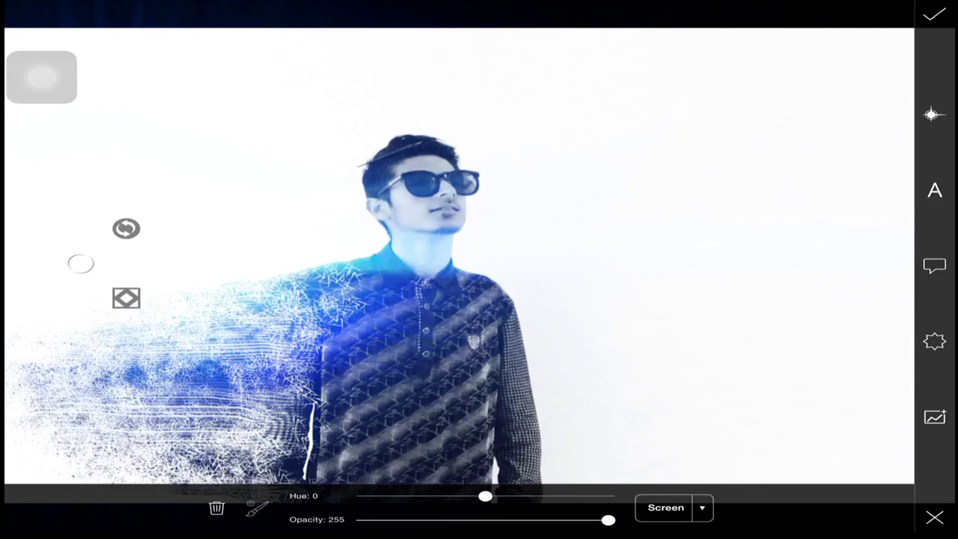
pyautogui.moveTo(389, 261); pyautogui.dragTo(419, 303)
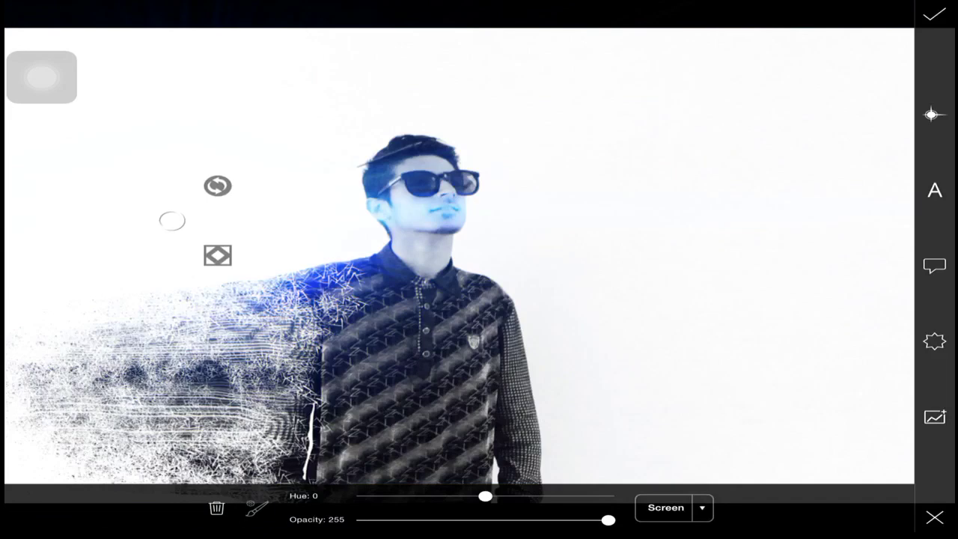
pyautogui.moveTo(419, 206); pyautogui.dragTo(352, 266)
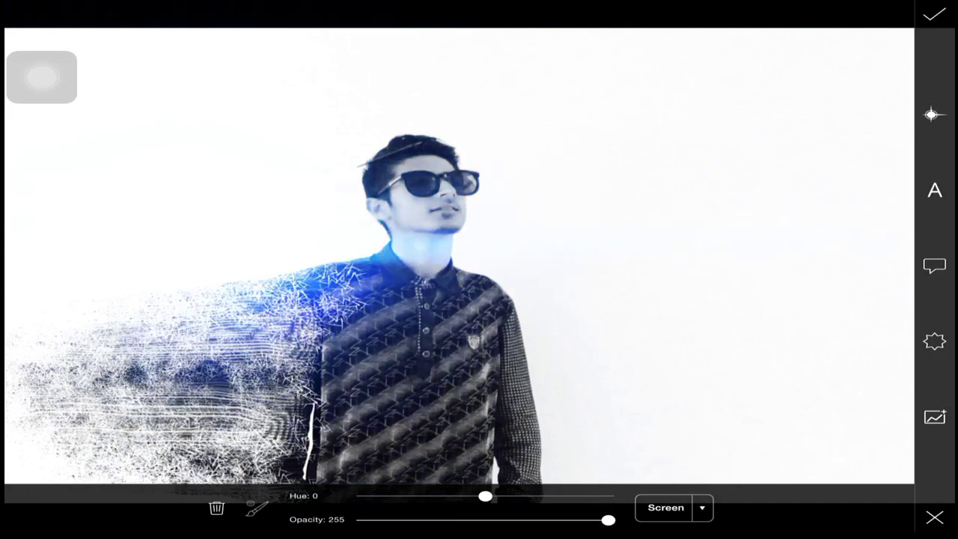
pyautogui.moveTo(352, 266); pyautogui.dragTo(349, 270)
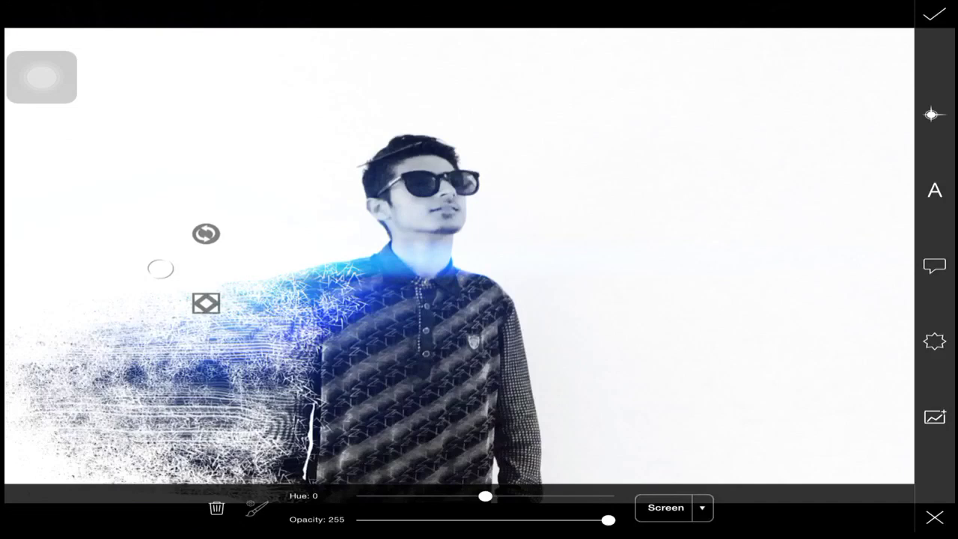
pyautogui.moveTo(349, 269)
pyautogui.mouseDown()
pyautogui.moveTo(360, 390)
pyautogui.moveTo(239, 396)
pyautogui.moveTo(419, 404)
pyautogui.mouseUp()
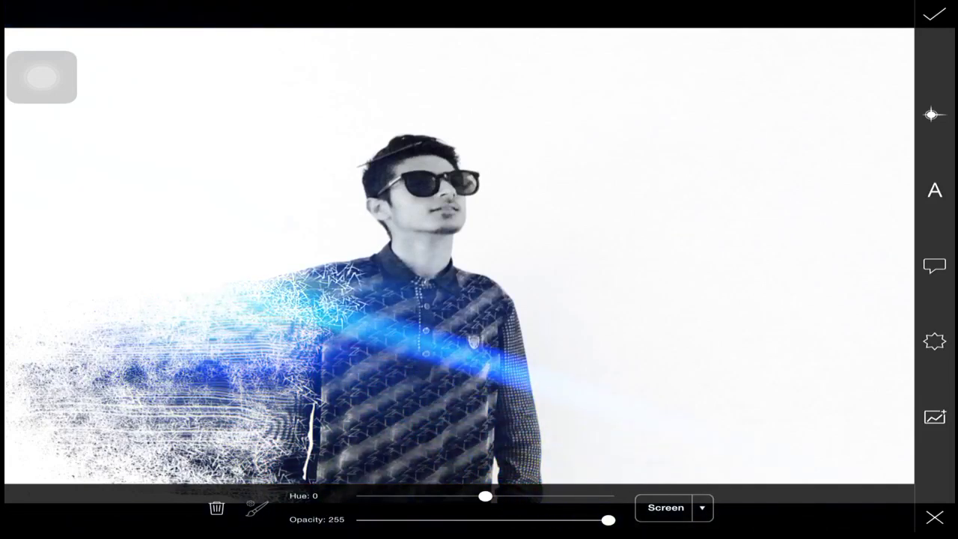
pyautogui.moveTo(419, 404); pyautogui.dragTo(449, 336)
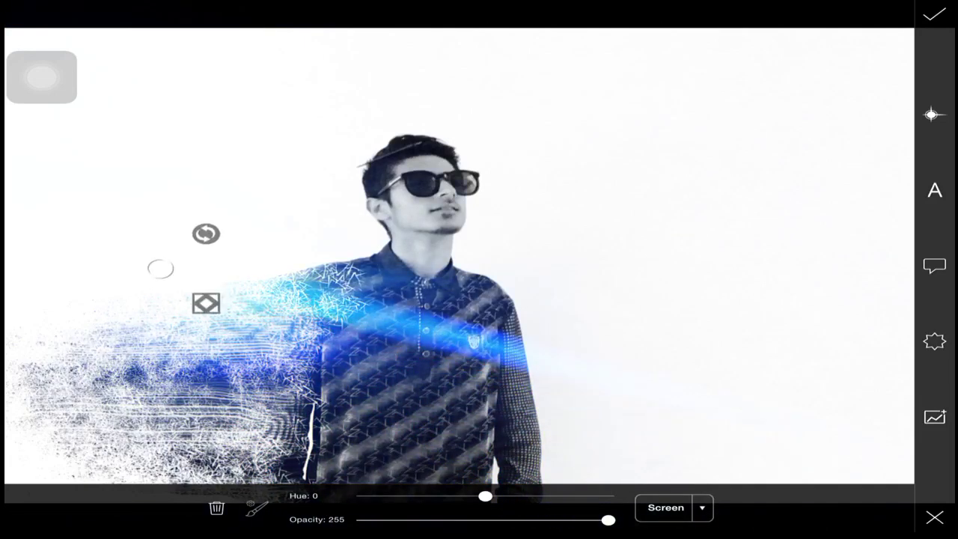